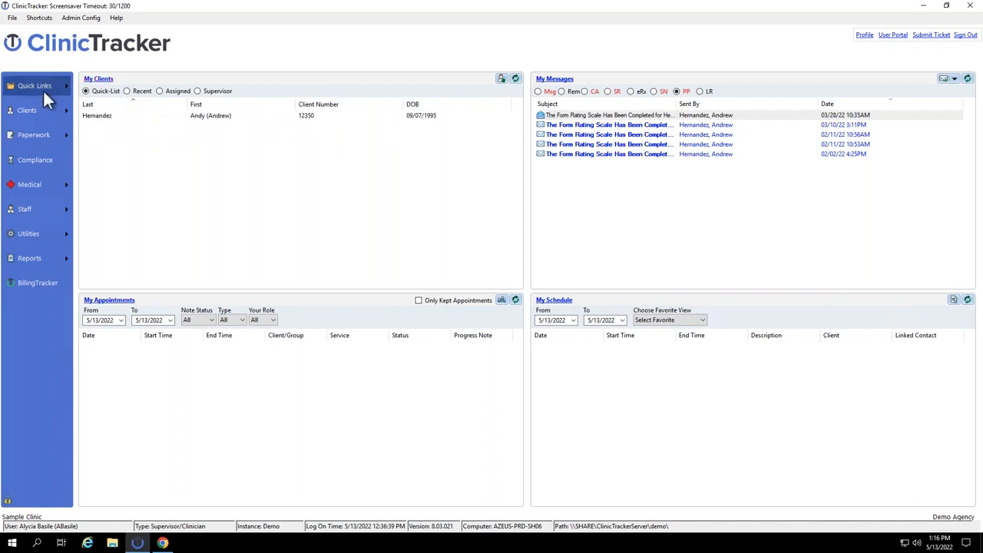
Step: Look through the quick-list, recent and assigned client lists, and check the options available for the most recently accessed client
{"action": "left_click", "coordinate": [90, 116]}
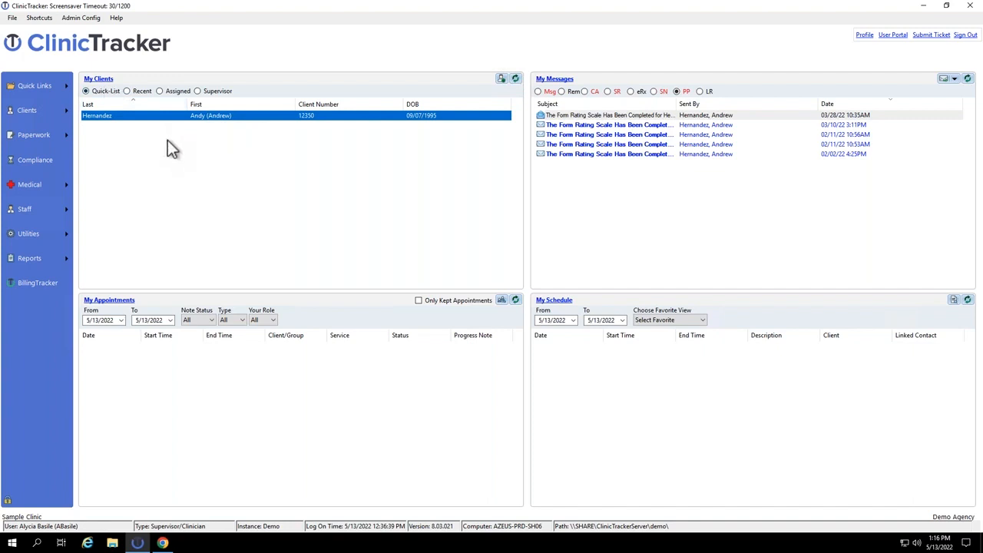
{"action": "left_click", "coordinate": [127, 91]}
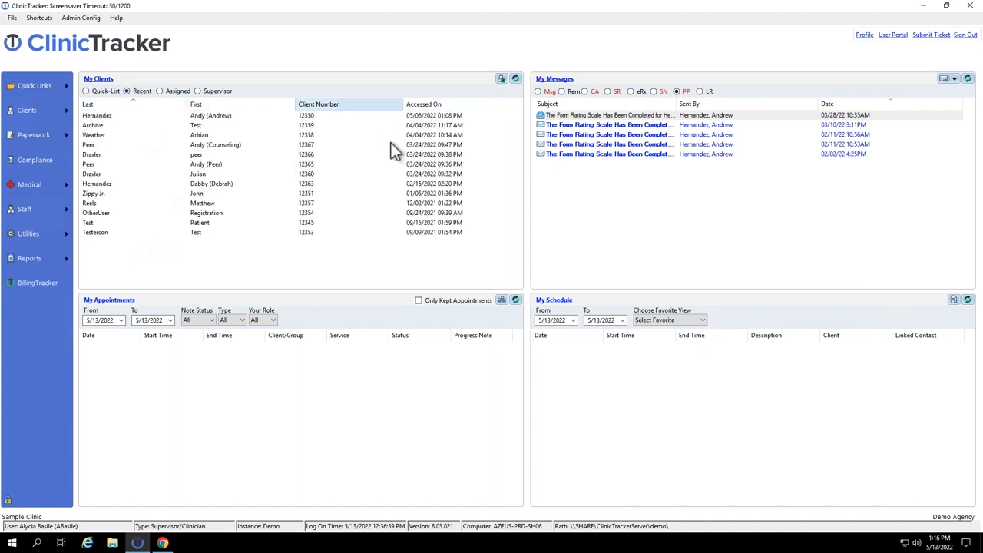
{"action": "left_click", "coordinate": [449, 118]}
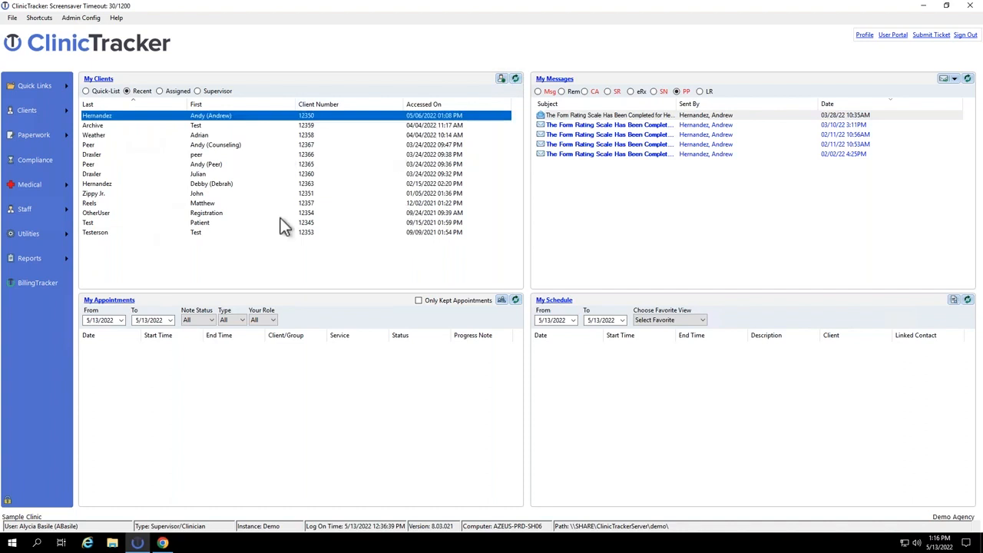
{"action": "right_click", "coordinate": [104, 117]}
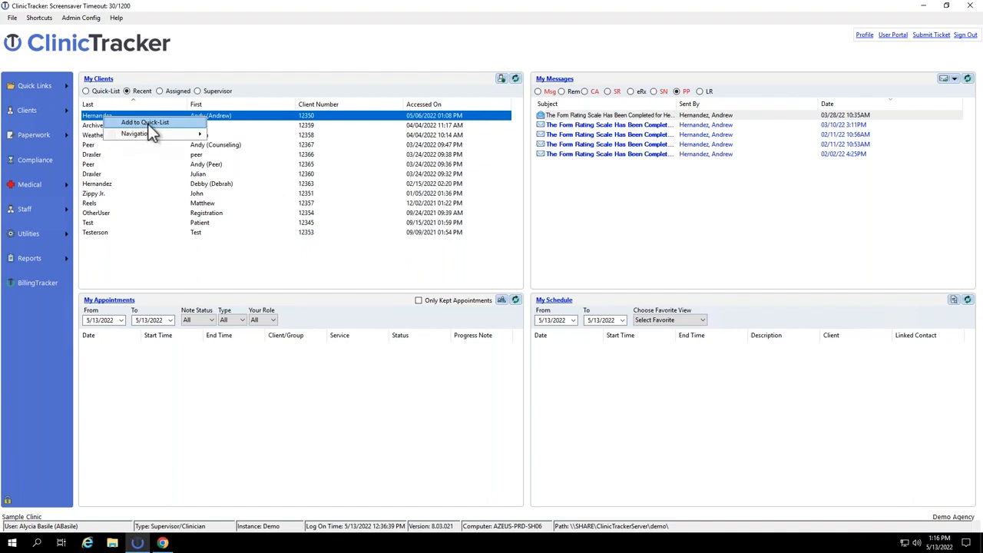
{"action": "mouse_move", "coordinate": [150, 134]}
{"action": "left_click", "coordinate": [160, 91]}
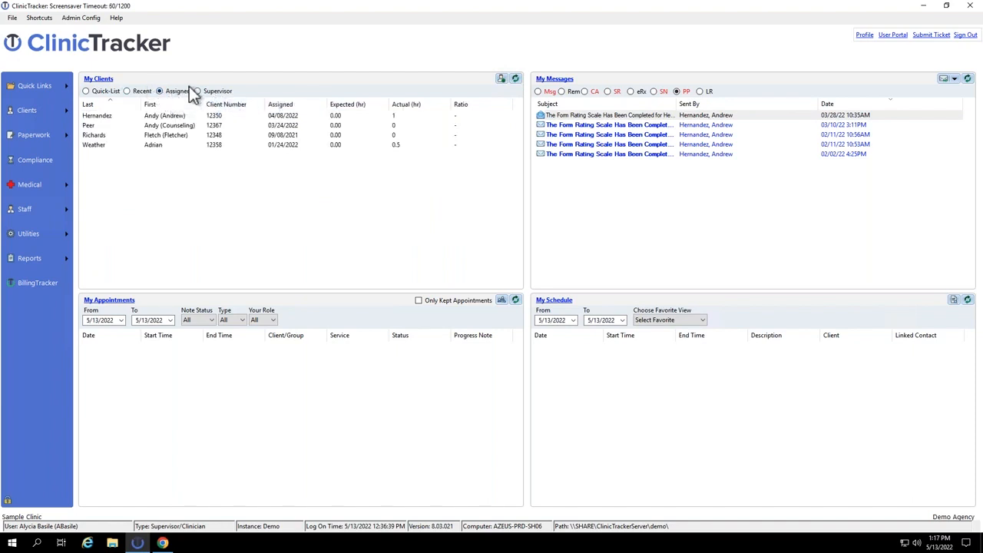
{"action": "left_click", "coordinate": [127, 92]}
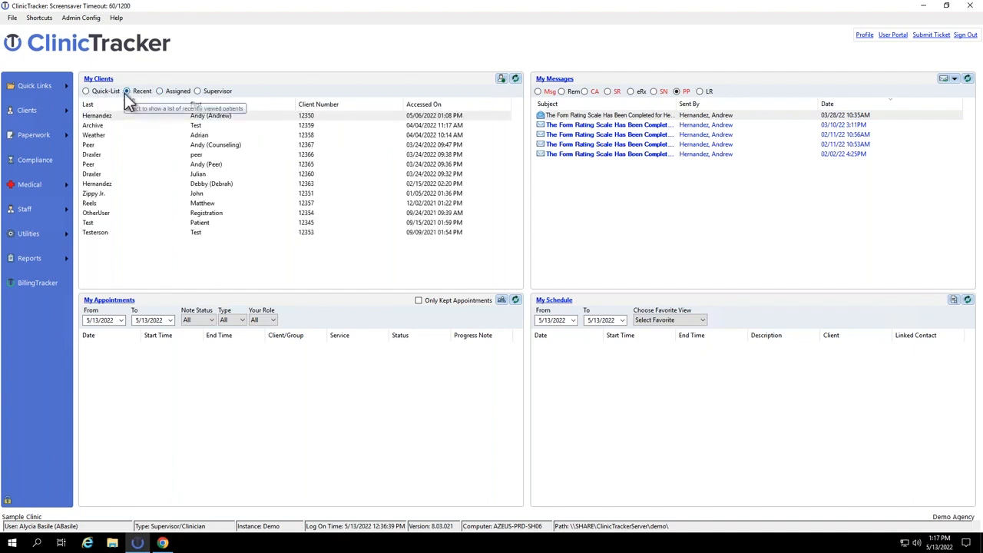
Step: Open a blank demographic record for a new client and set its type to Intake
{"action": "left_click", "coordinate": [501, 81]}
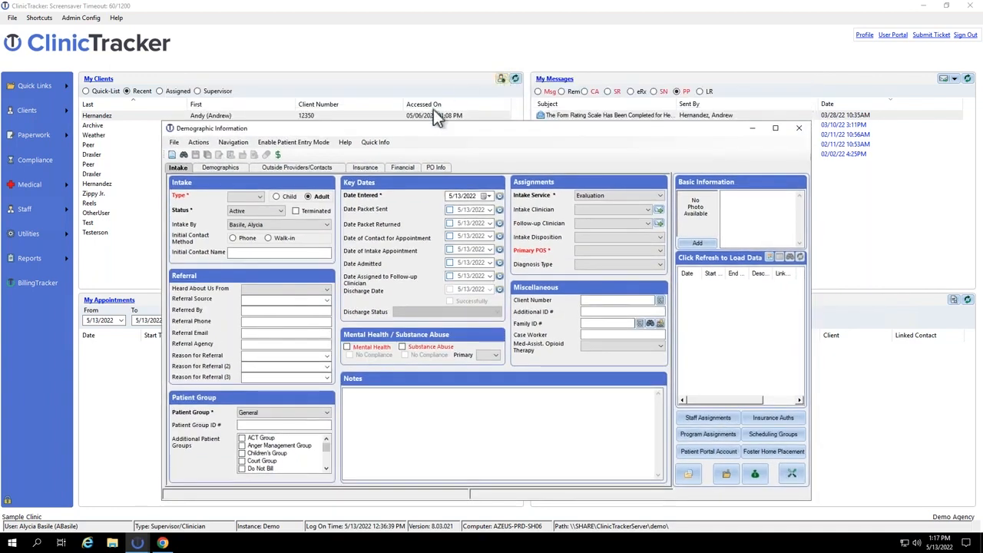
{"action": "left_click_drag", "start_coordinate": [295, 130], "coordinate": [284, 64]}
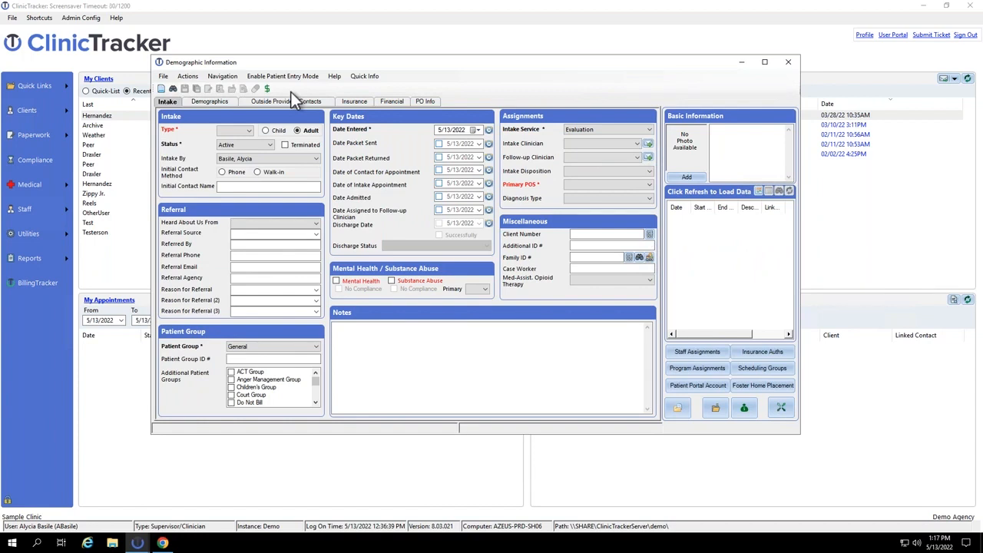
{"action": "left_click", "coordinate": [236, 132]}
{"action": "left_click", "coordinate": [235, 139]}
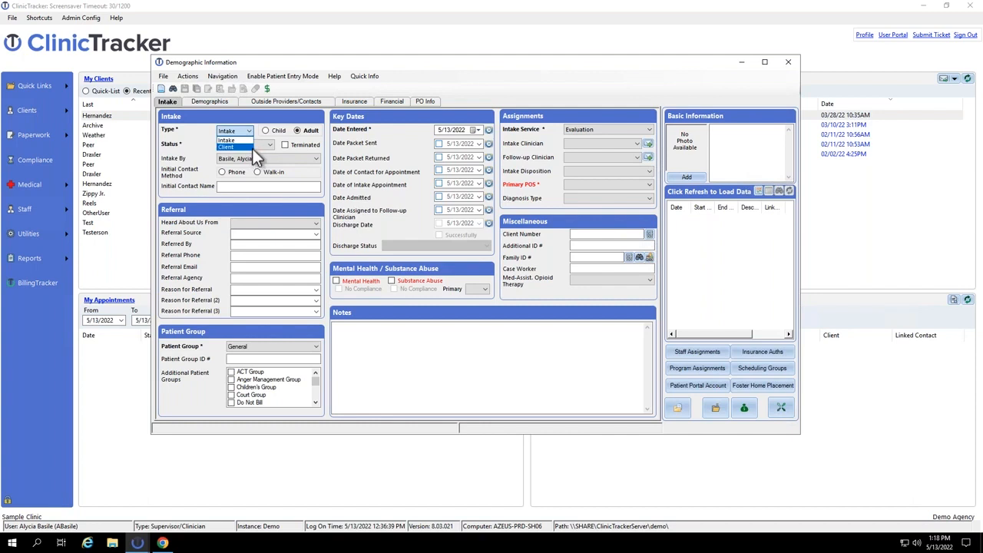
{"action": "left_click", "coordinate": [243, 140]}
Step: Mark the client for both Mental Health and Substance Abuse, declining to make Substance Abuse primary
{"action": "left_click", "coordinate": [336, 281]}
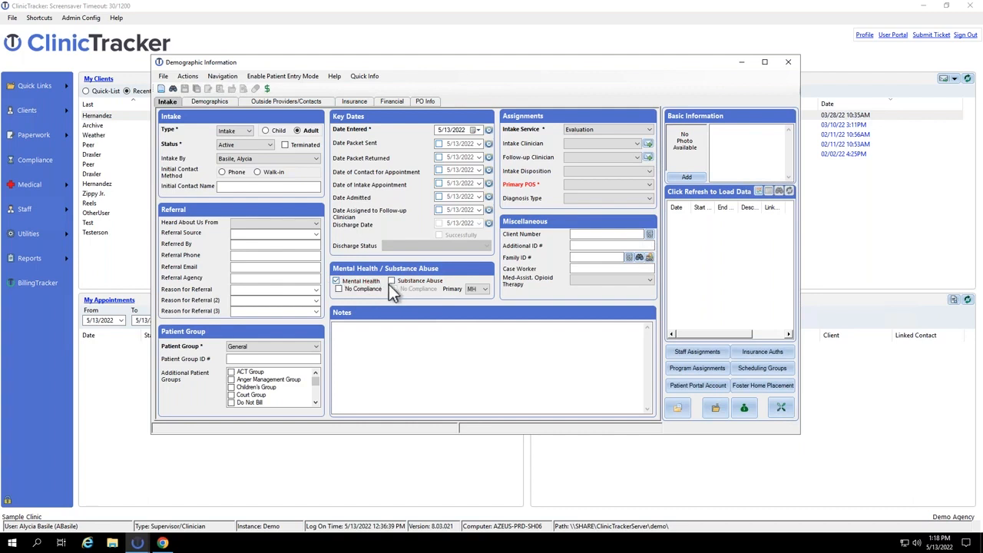
{"action": "left_click", "coordinate": [392, 281]}
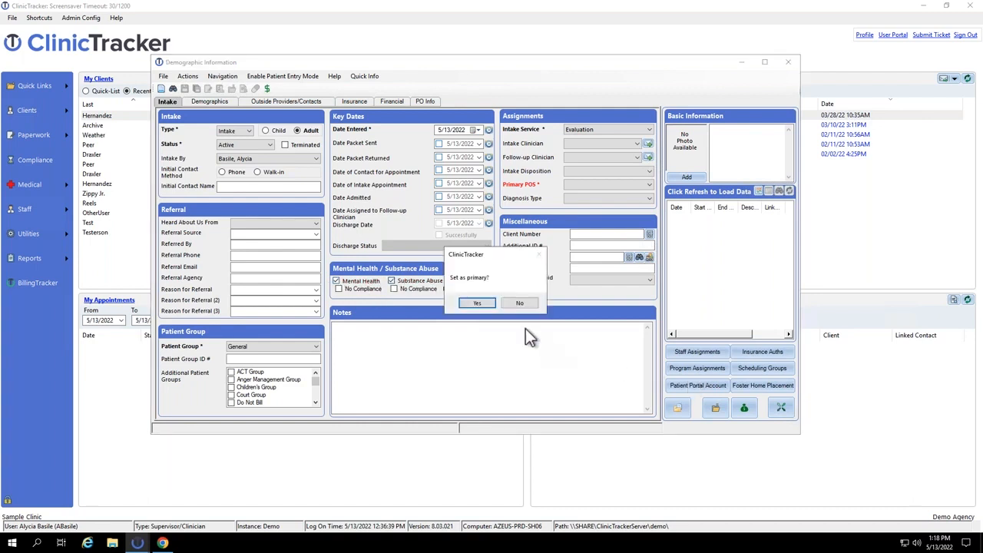
{"action": "left_click", "coordinate": [522, 305]}
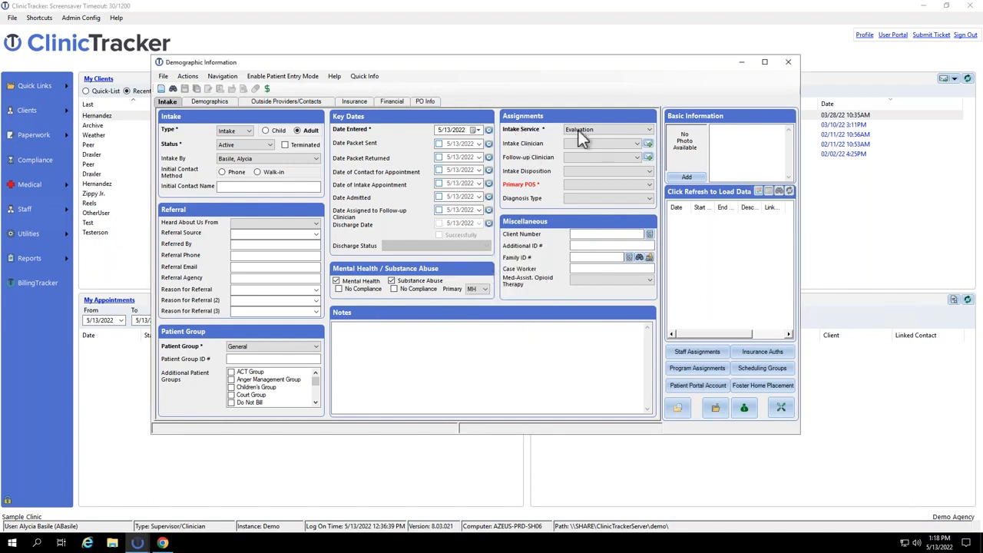
Step: Check the Intake Service choices and set the Primary POS to Main Building
{"action": "left_click", "coordinate": [609, 132]}
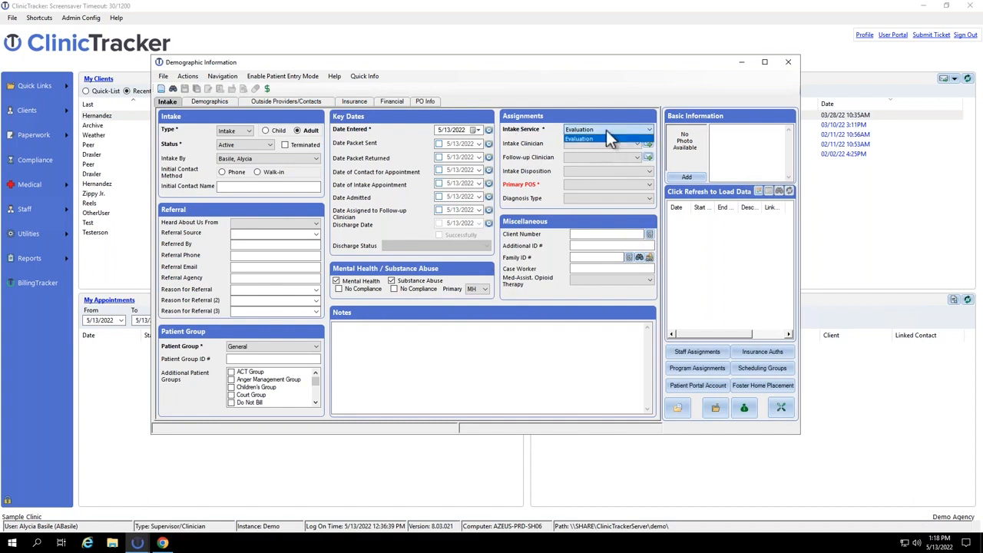
{"action": "left_click", "coordinate": [606, 134]}
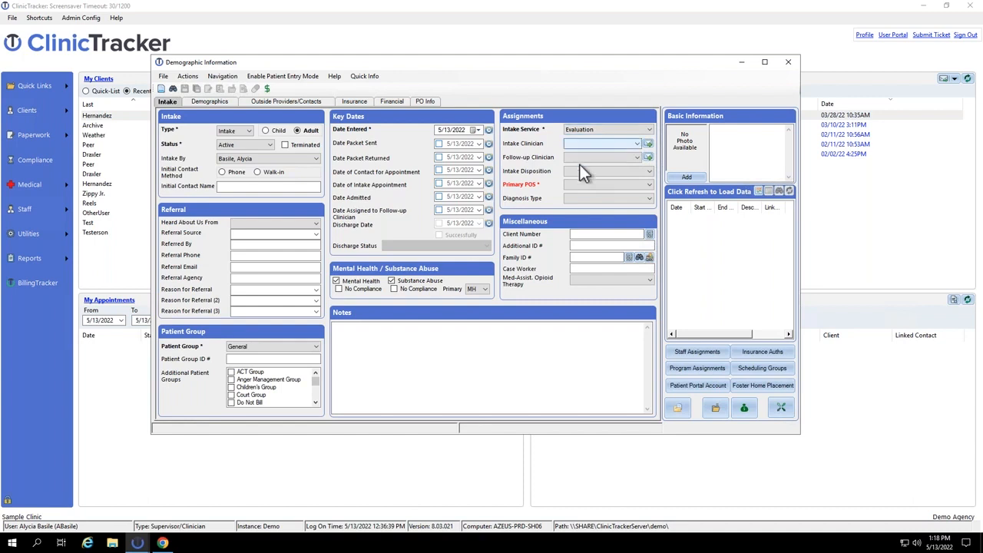
{"action": "left_click", "coordinate": [588, 186]}
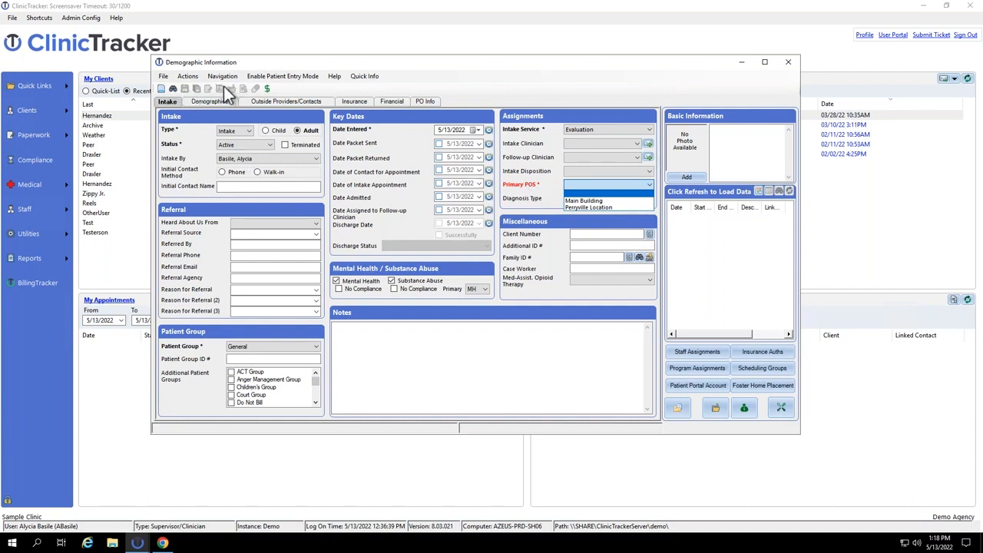
{"action": "left_click", "coordinate": [649, 202]}
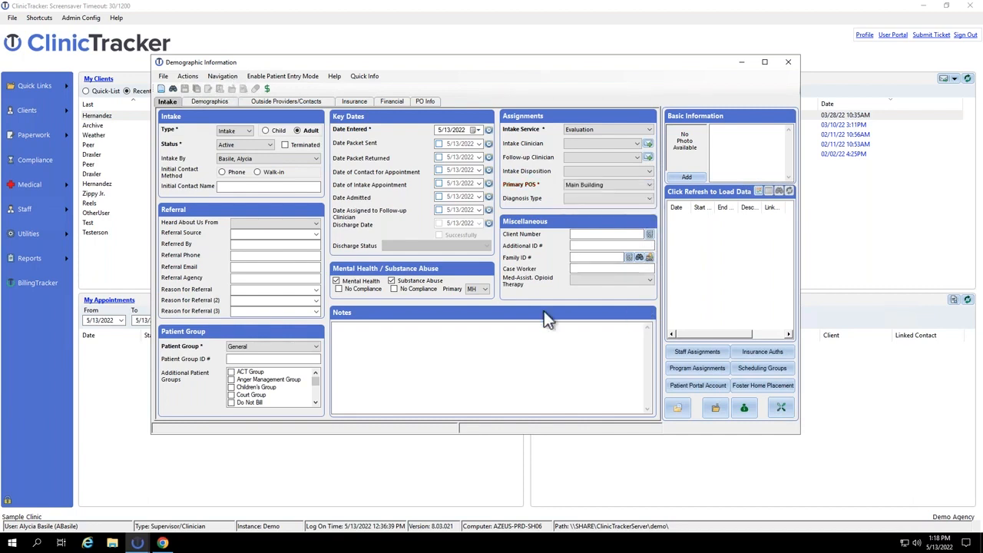
{"action": "left_click", "coordinate": [507, 339]}
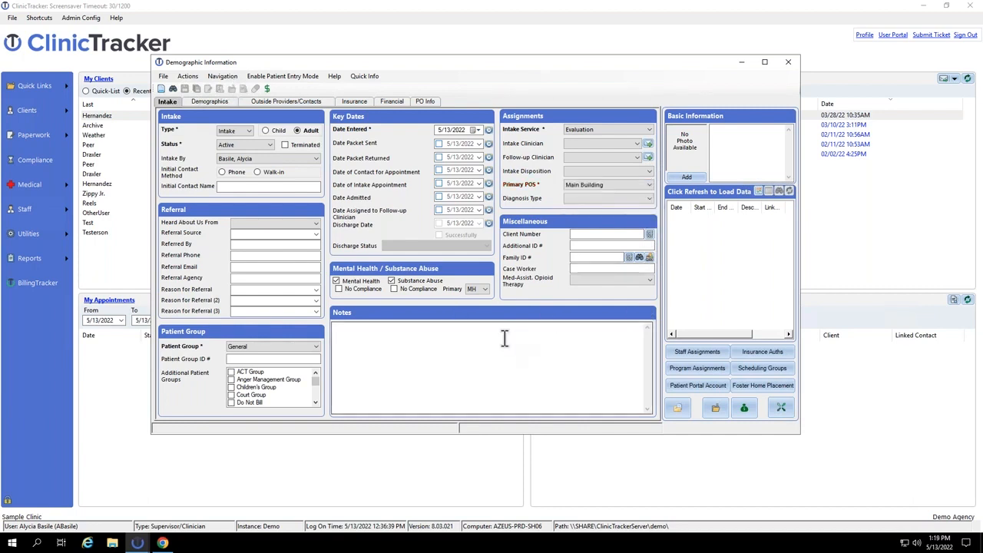
Step: Enter the client's last name and first name in the demographic details
{"action": "left_click", "coordinate": [207, 103]}
{"action": "left_click", "coordinate": [276, 134]}
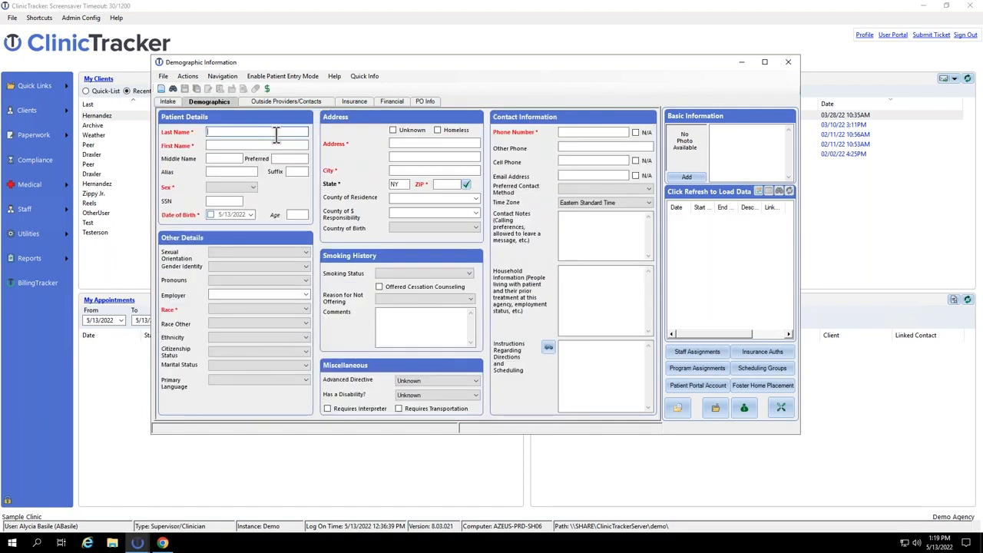
{"action": "type", "text": "Webinar"}
{"action": "key", "text": "Tab"}
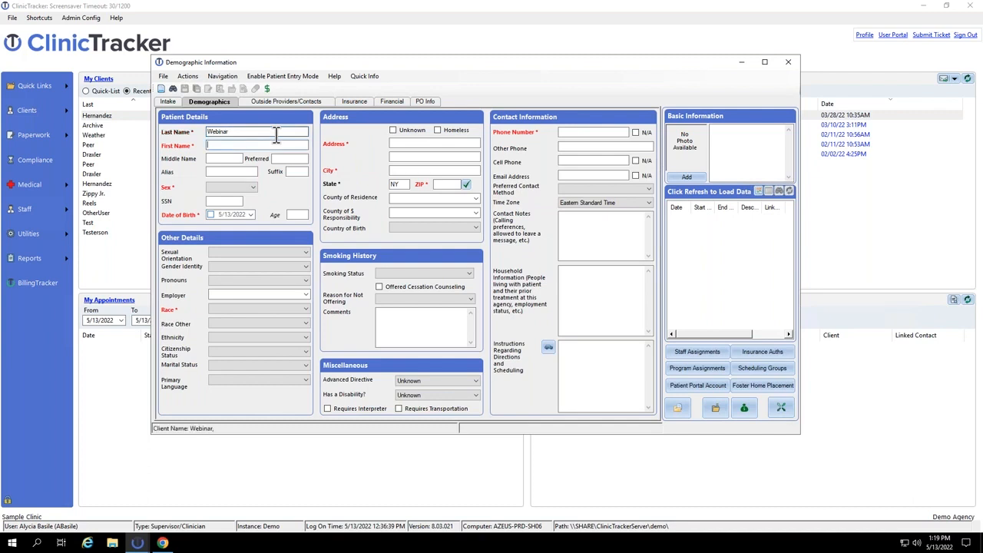
{"action": "type", "text": "Jim"}
Step: Set the client's sex to Male, enter the date of birth and set the race to White
{"action": "left_click", "coordinate": [253, 187]}
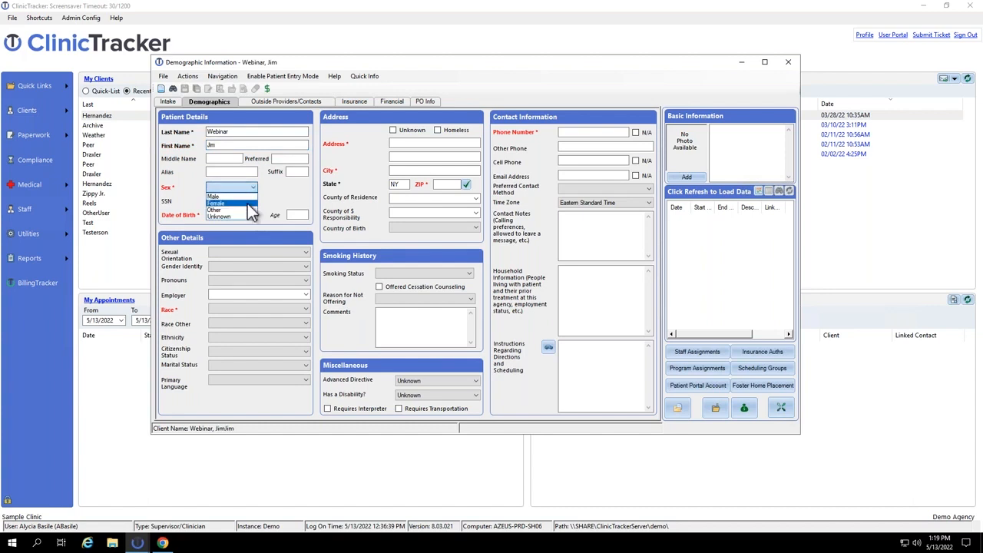
{"action": "left_click", "coordinate": [230, 196]}
{"action": "left_click", "coordinate": [210, 215]}
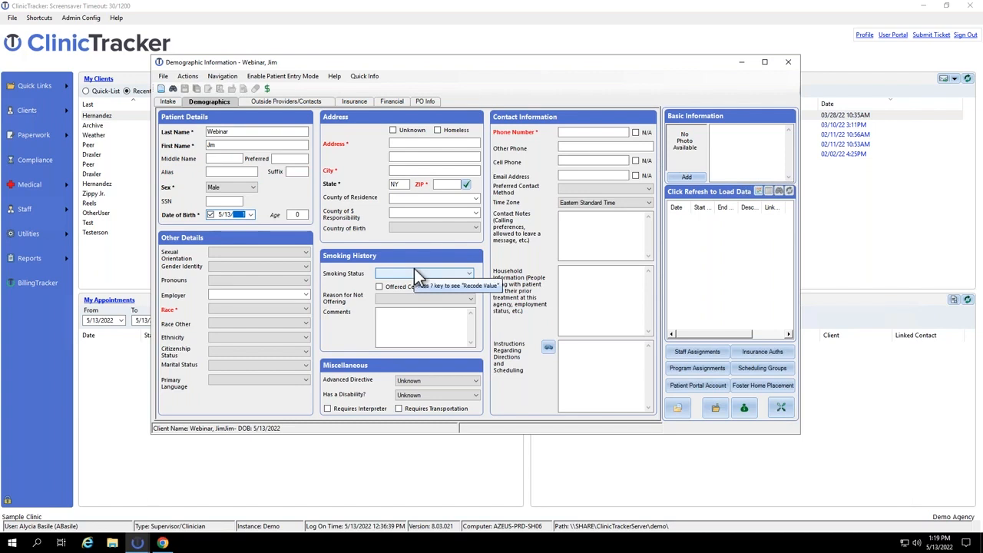
{"action": "type", "text": "1977"}
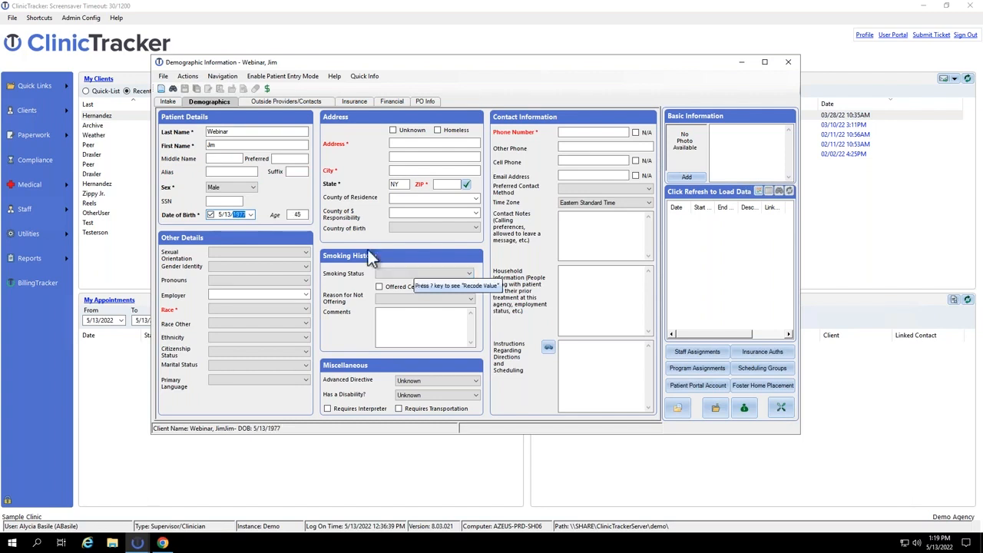
{"action": "left_click", "coordinate": [230, 313]}
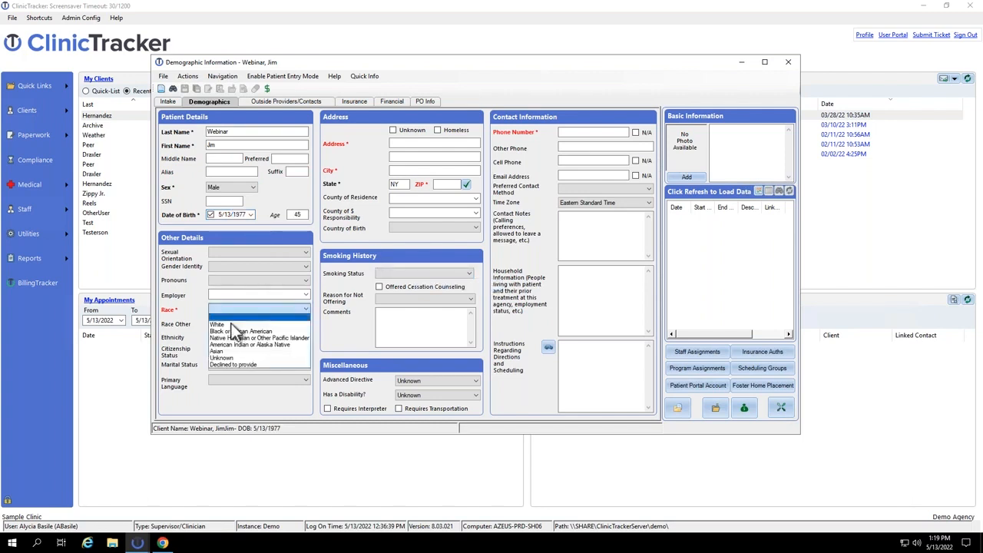
{"action": "left_click", "coordinate": [231, 338]}
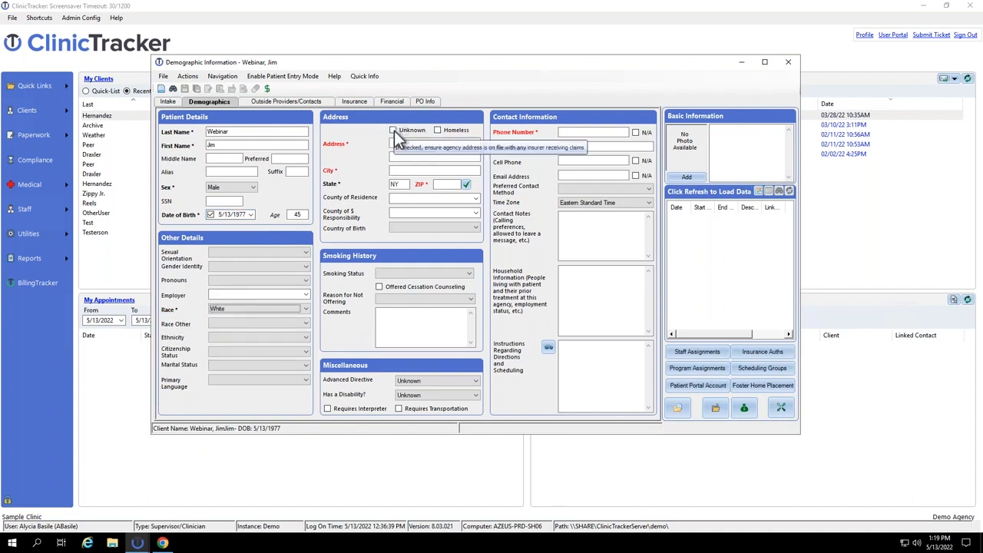
Step: Mark the client's address as Unknown and the main phone number as N/A
{"action": "left_click", "coordinate": [394, 131]}
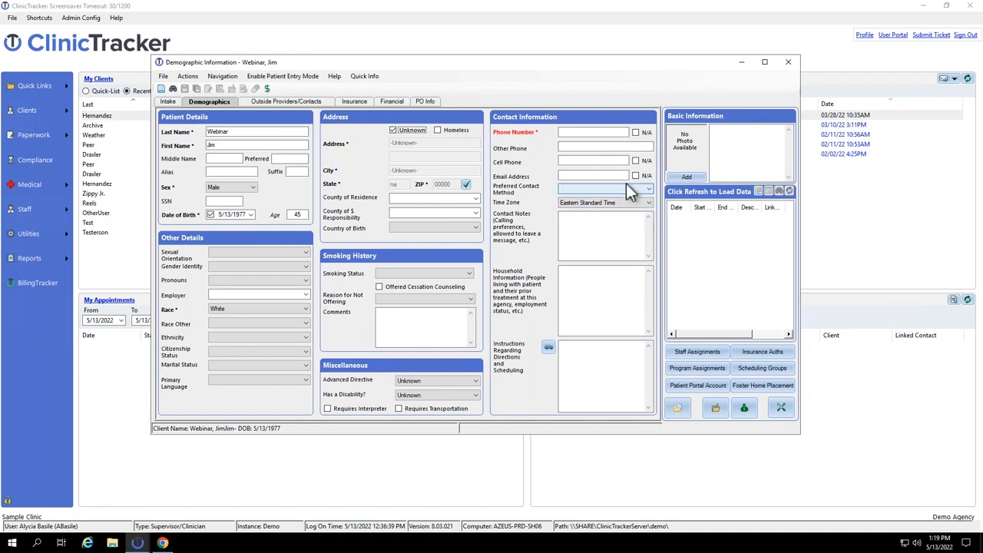
{"action": "left_click", "coordinate": [587, 136]}
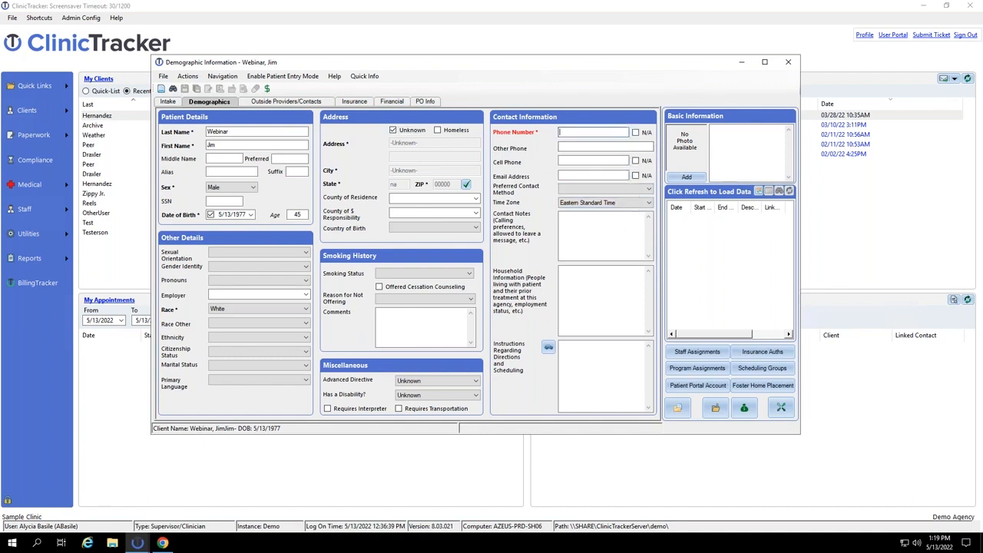
{"action": "left_click", "coordinate": [637, 133]}
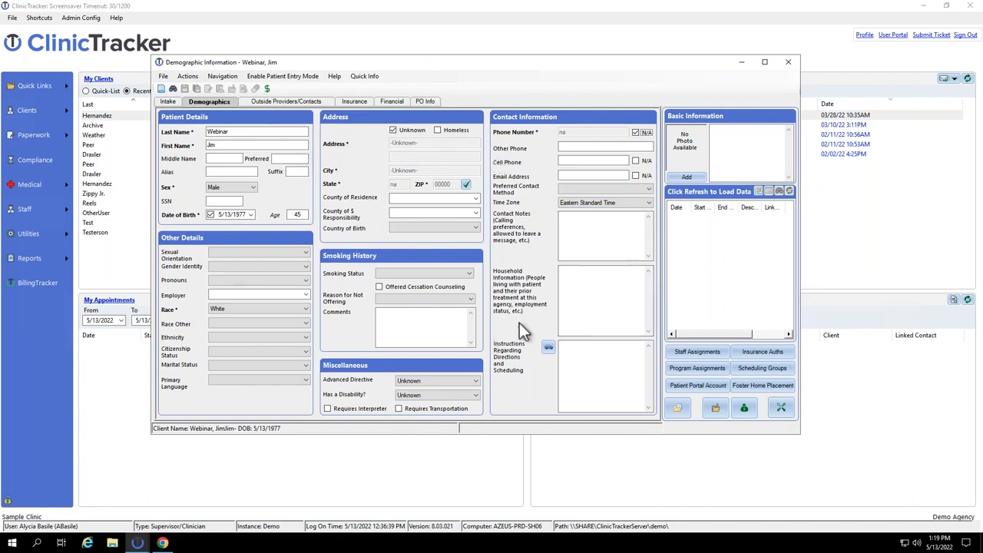
Step: Review the client's outside providers and contacts, primary insurance company and financial details
{"action": "left_click", "coordinate": [300, 105]}
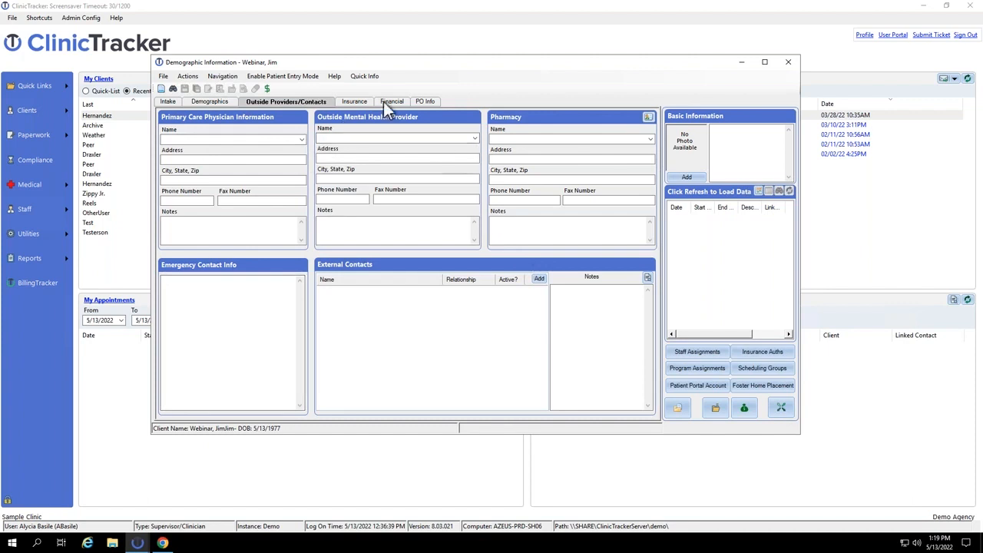
{"action": "left_click", "coordinate": [358, 101]}
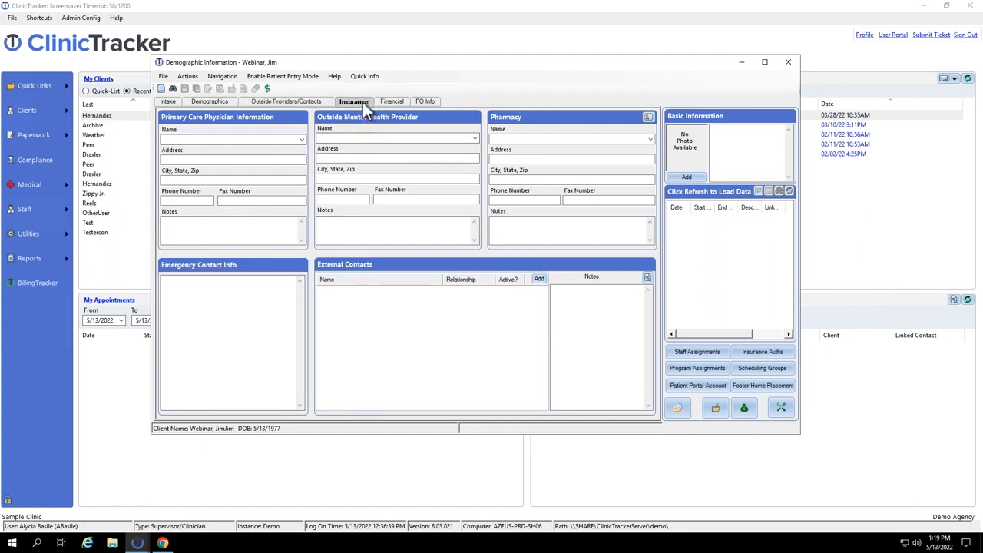
{"action": "left_click", "coordinate": [226, 154]}
{"action": "left_click", "coordinate": [226, 155]}
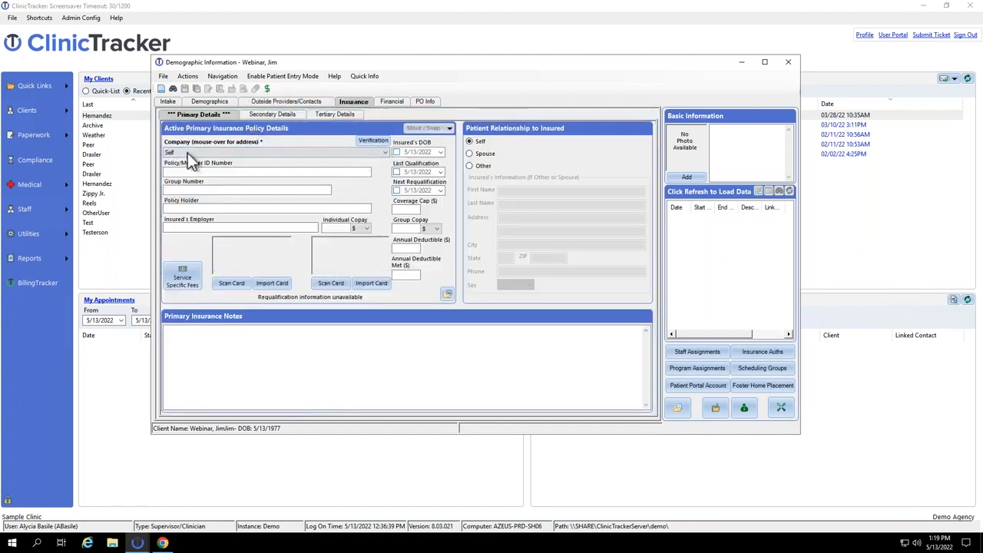
{"action": "left_click", "coordinate": [394, 102]}
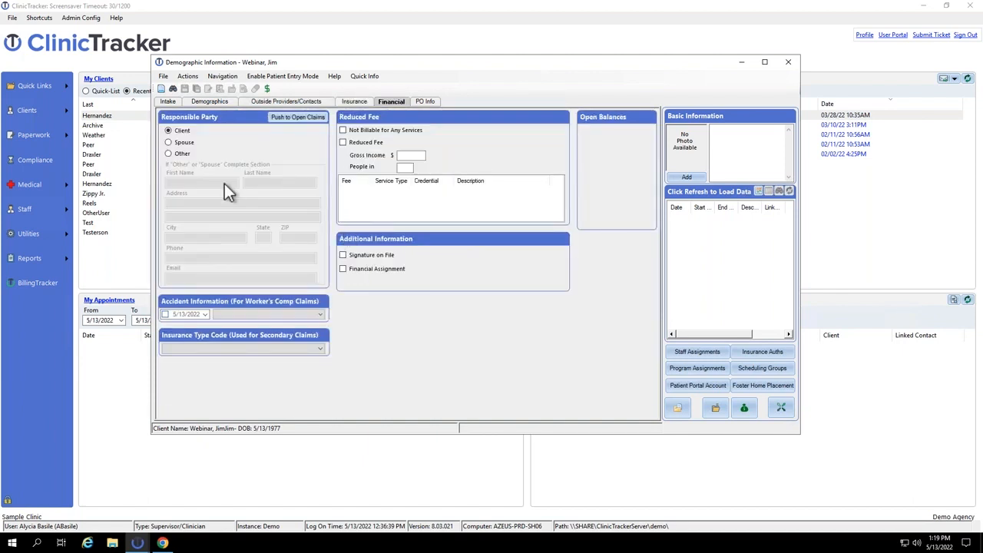
Step: Enter Test as the required PO Info name and save the record without creating a Patient Portal account
{"action": "left_click", "coordinate": [430, 102]}
{"action": "left_click", "coordinate": [242, 125]}
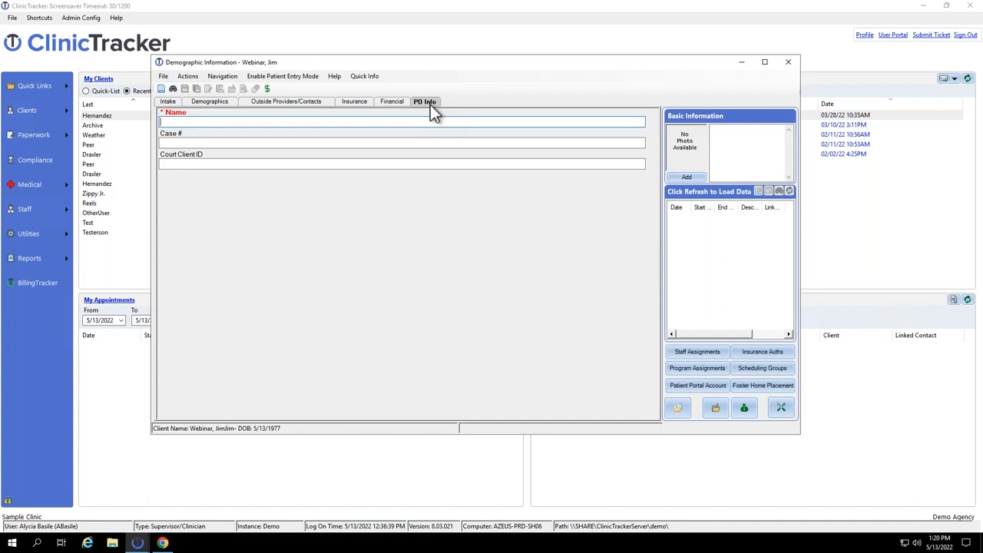
{"action": "type", "text": "Test"}
{"action": "left_click", "coordinate": [185, 88]}
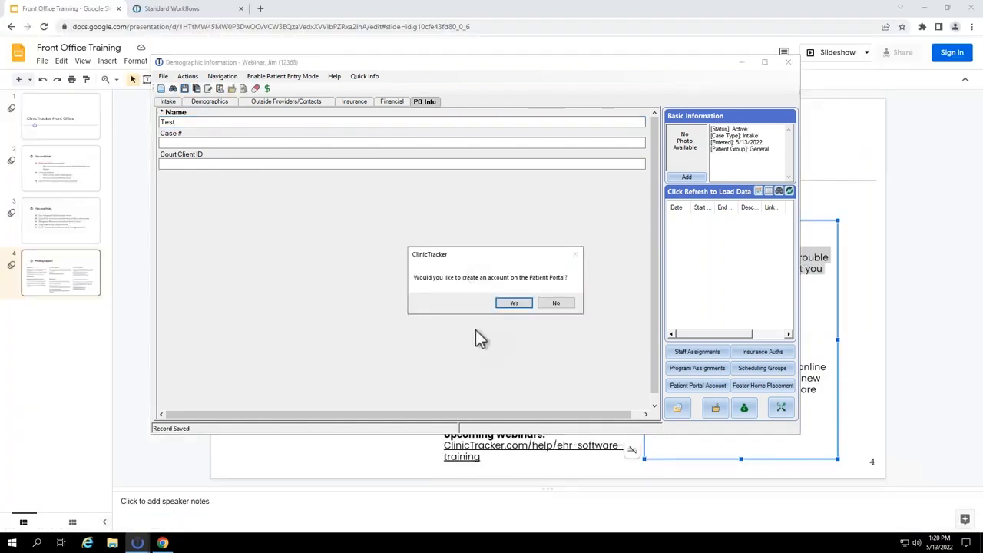
{"action": "left_click", "coordinate": [556, 302]}
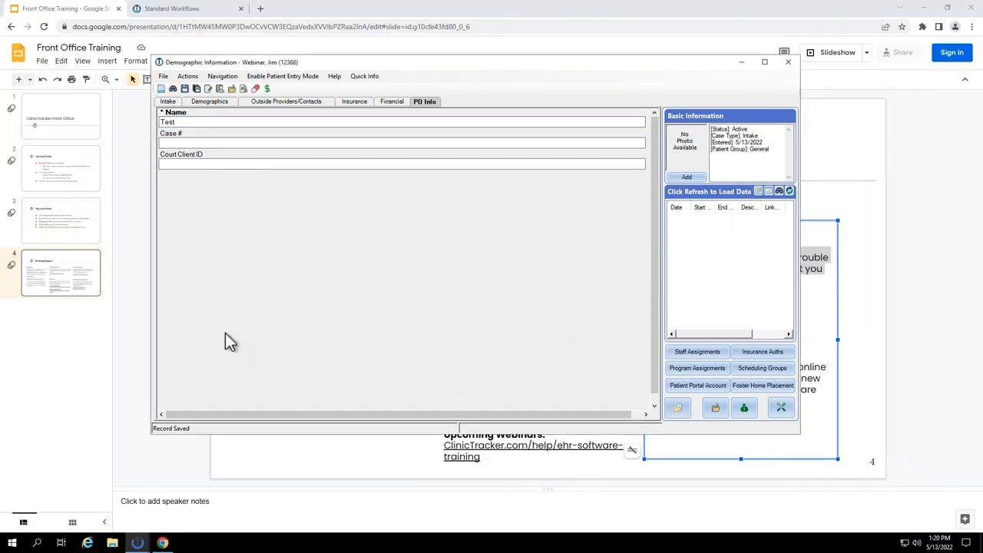
Step: Change the month, day and year of the saved client's date of birth in the demographic details
{"action": "left_click", "coordinate": [209, 103]}
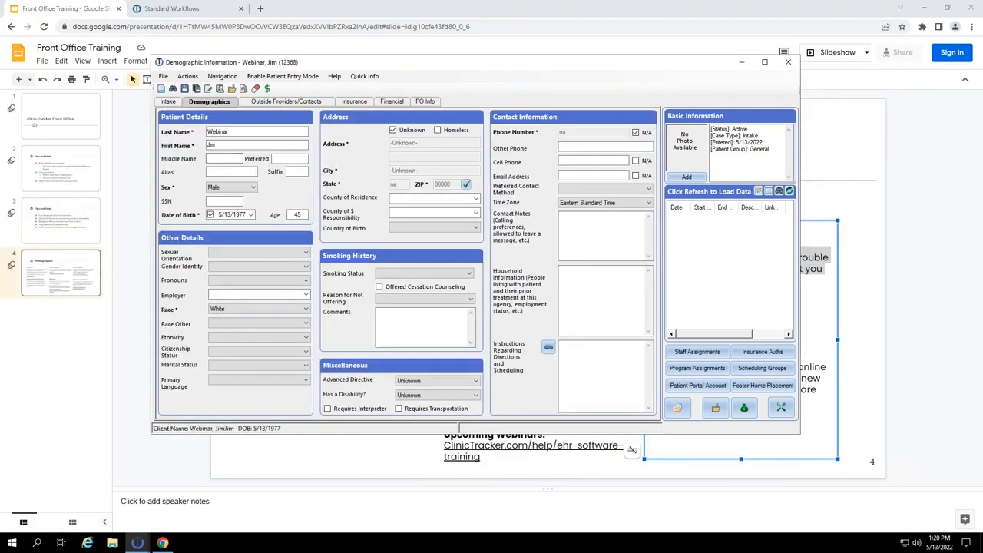
{"action": "left_click", "coordinate": [228, 215]}
{"action": "left_click", "coordinate": [219, 215]}
{"action": "left_click", "coordinate": [240, 204]}
{"action": "key", "text": "shift+Tab"}
{"action": "key", "text": "Delete"}
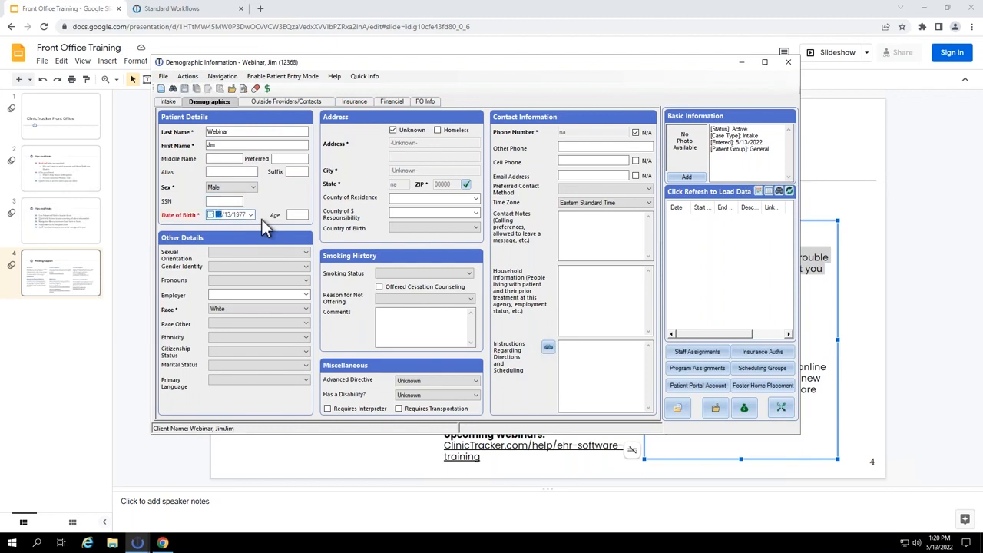
{"action": "type", "text": "5"}
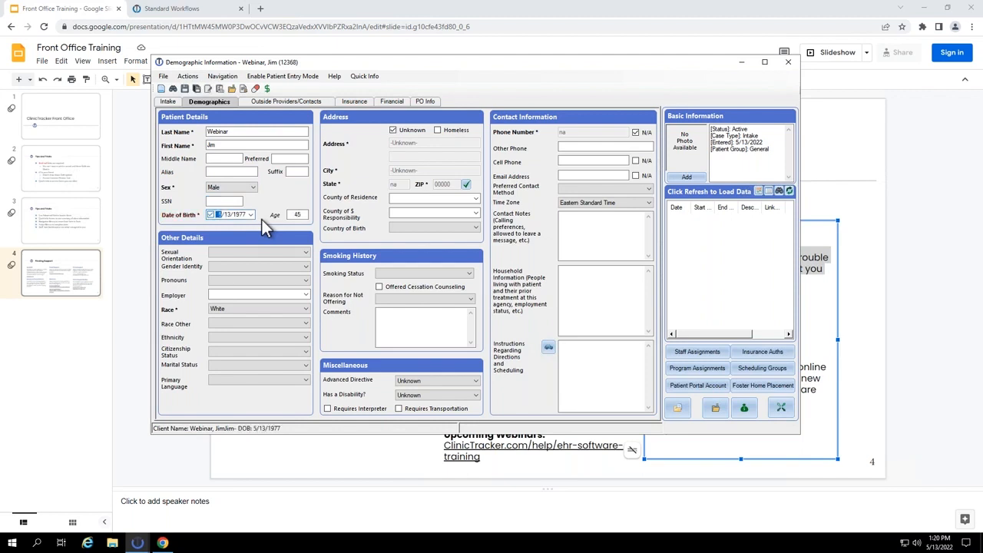
{"action": "key", "text": "Delete"}
{"action": "type", "text": "5"}
{"action": "key", "text": "Right"}
{"action": "key", "text": "Right"}
{"action": "key", "text": "Left"}
{"action": "key", "text": "Left"}
{"action": "type", "text": "5"}
{"action": "key", "text": "Right"}
{"action": "key", "text": "Tab"}
{"action": "key", "text": "Tab"}
{"action": "key", "text": "Tab"}
{"action": "key", "text": "Tab"}
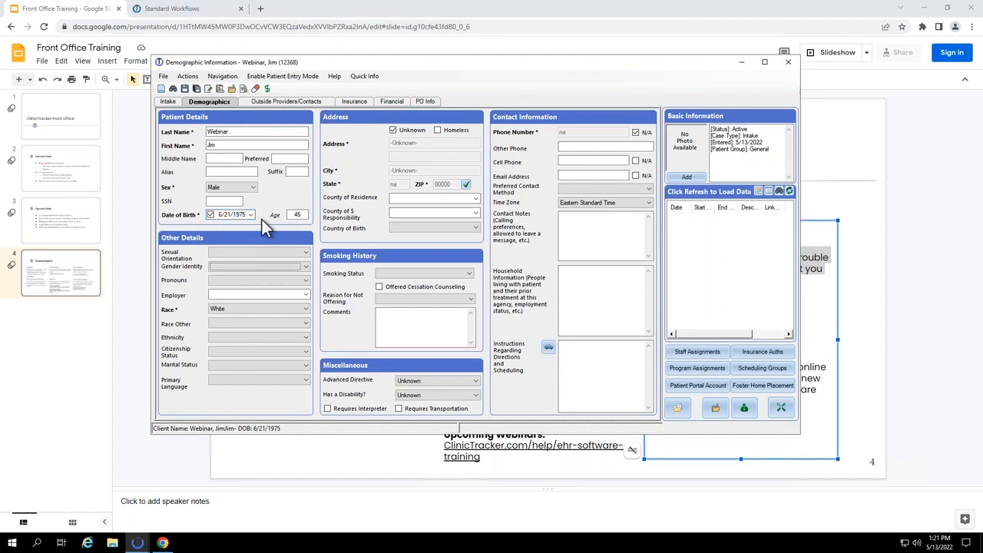